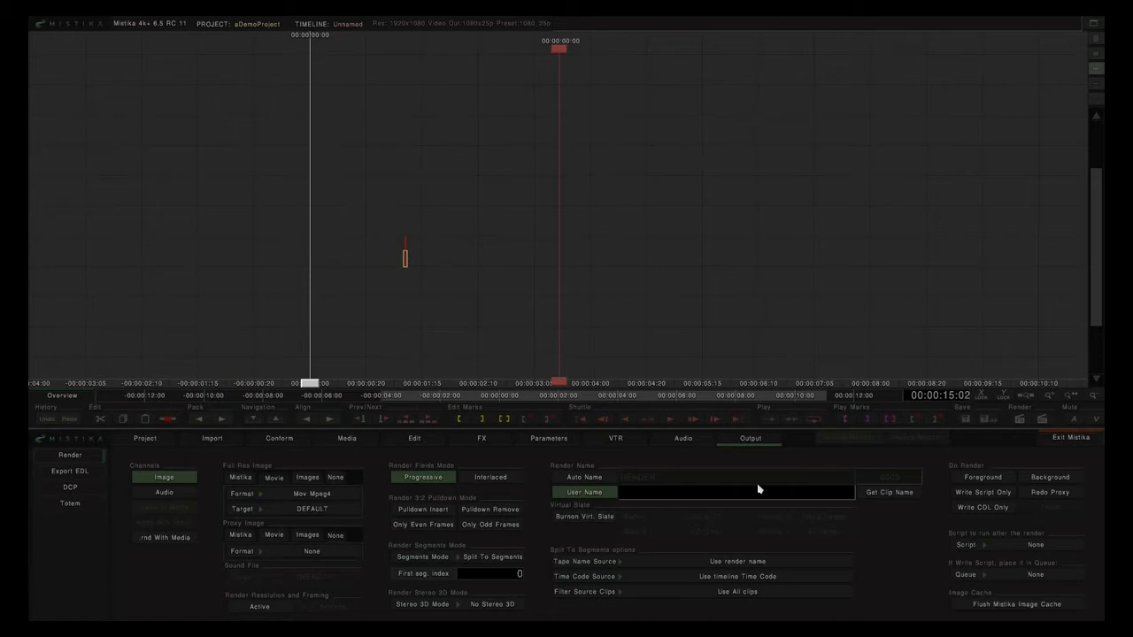
# Step: Exit Mistika and check the path of the mistikaOutput folder in the file manager
pyautogui.click(1054, 443)
pyautogui.click(911, 464)
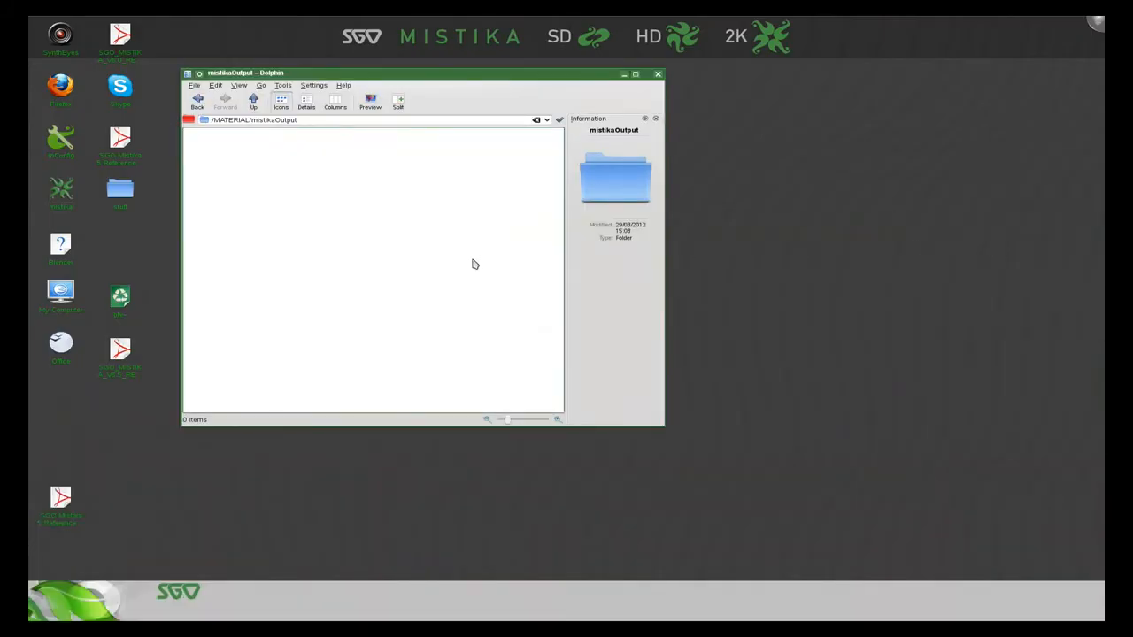
pyautogui.click(306, 121)
pyautogui.moveTo(306, 120); pyautogui.dragTo(202, 119)
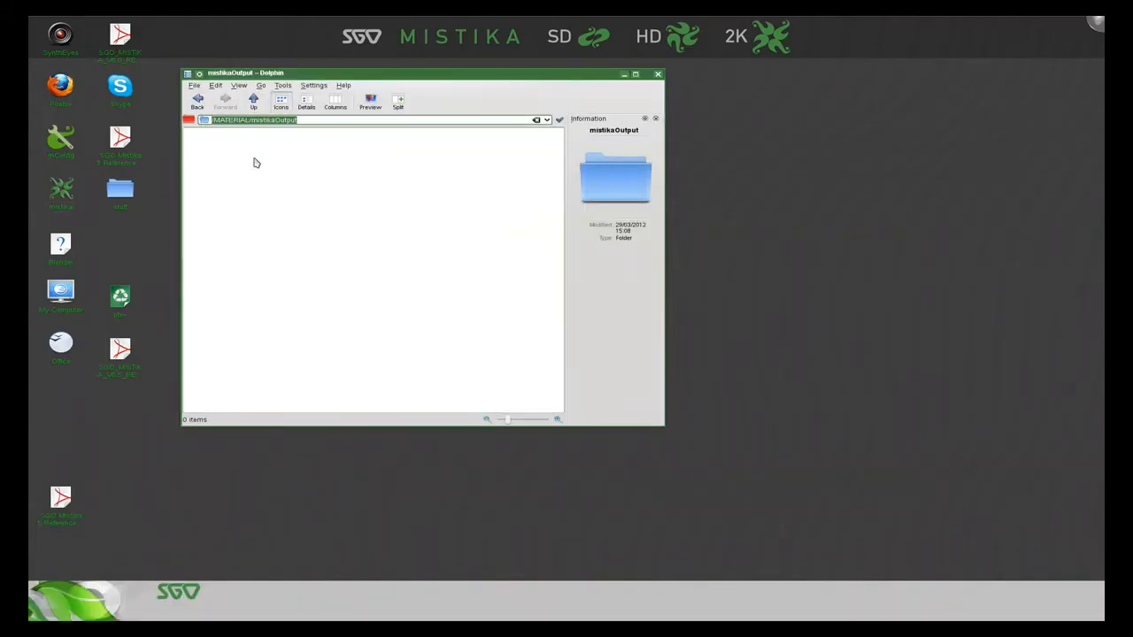
pyautogui.click(297, 172)
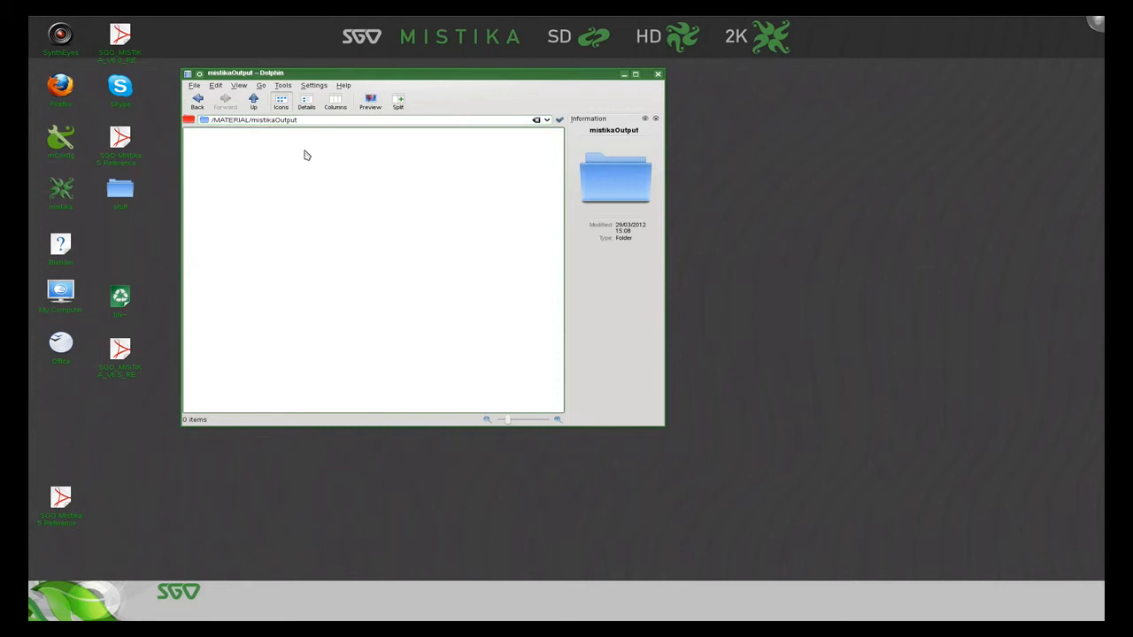
# Step: Launch the Mistika configuration tool and open the Path Builder from its file path settings
pyautogui.click(71, 147)
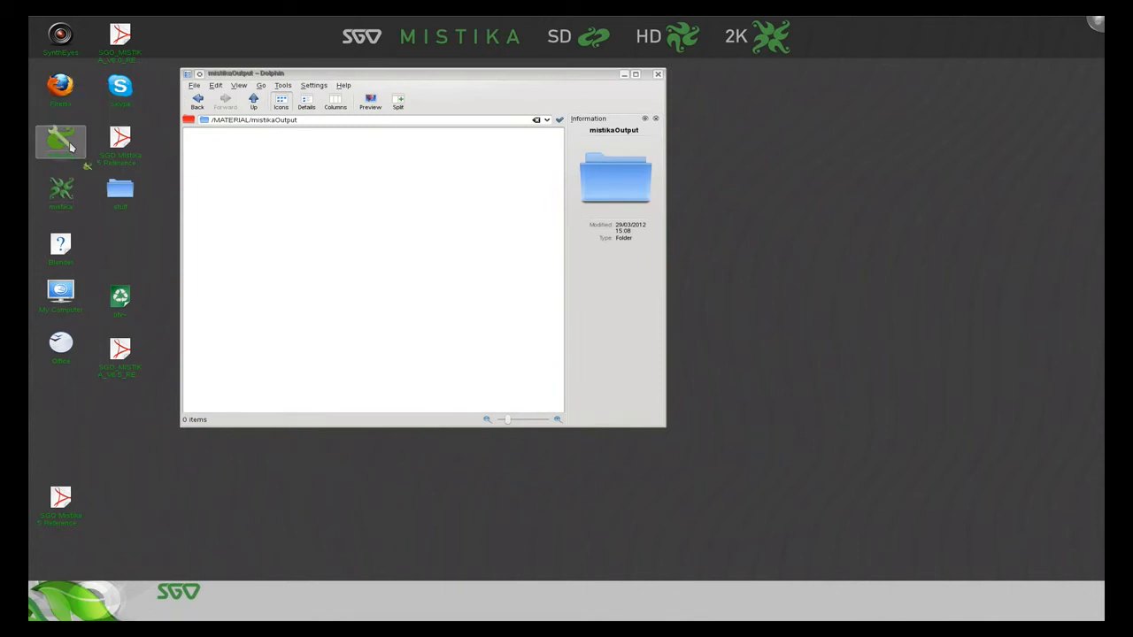
pyautogui.moveTo(552, 100); pyautogui.dragTo(526, 106)
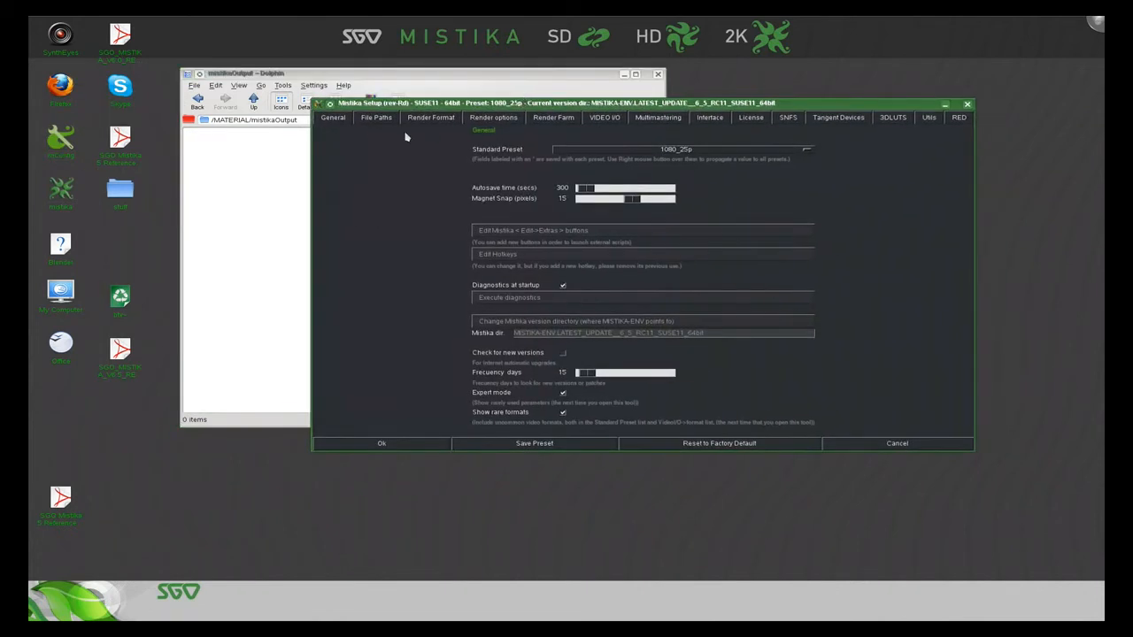
pyautogui.click(375, 117)
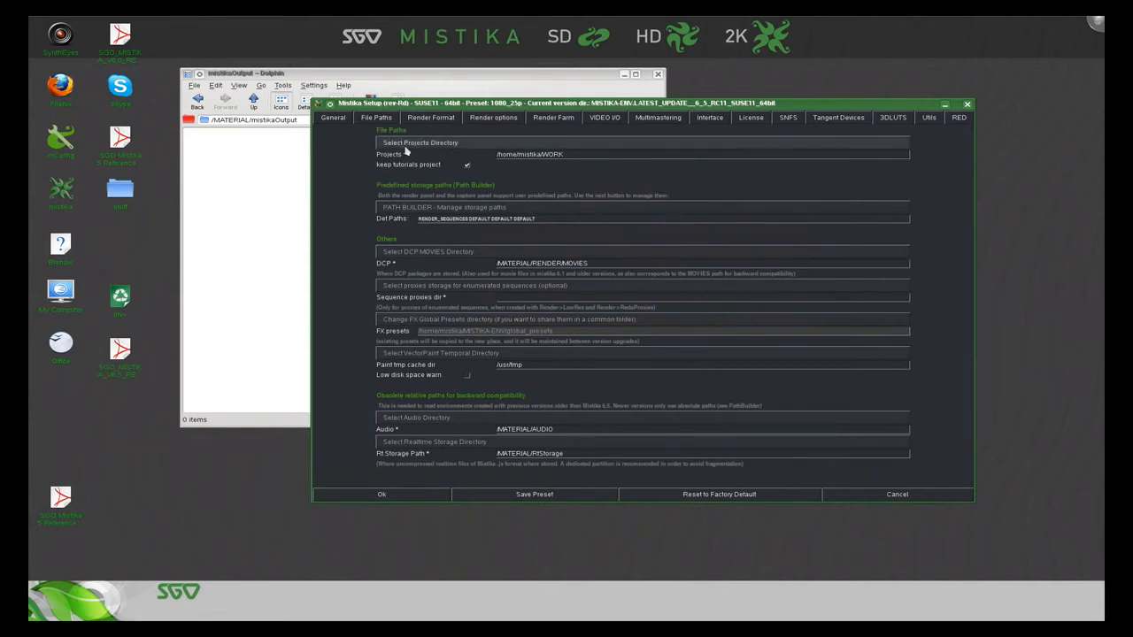
pyautogui.click(412, 207)
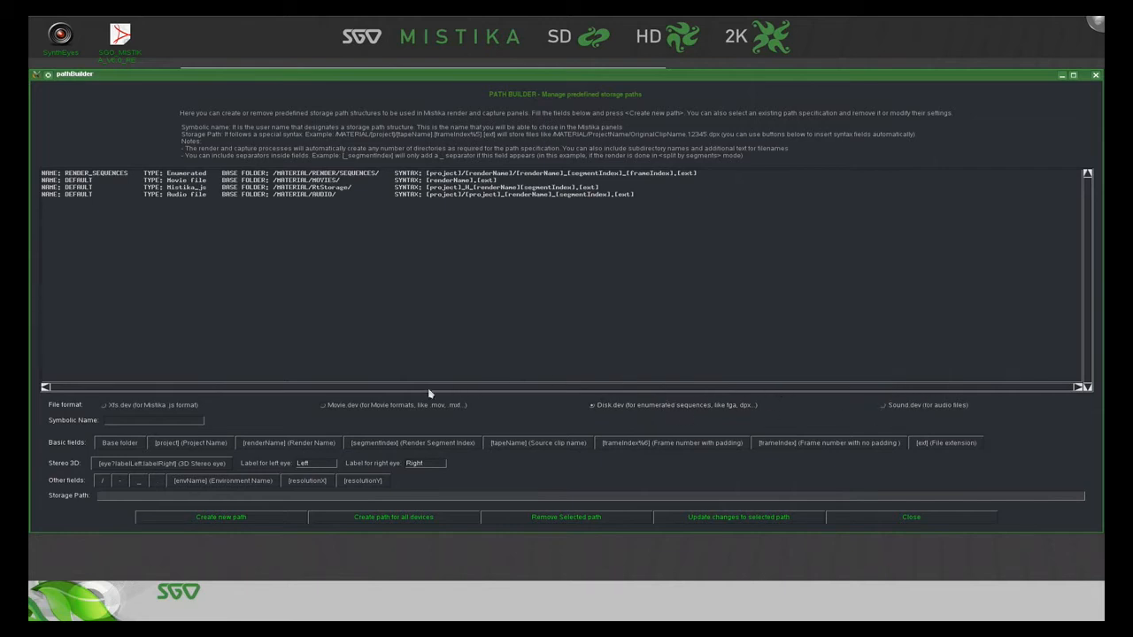
# Step: Set the file format of the new storage path to Movie.dev and its symbolic name to myPath
pyautogui.click(324, 407)
pyautogui.click(173, 423)
pyautogui.write('myPath')
# Step: Choose /MATERIAL/mistikaOutput as the base folder for the myPath storage path
pyautogui.click(121, 443)
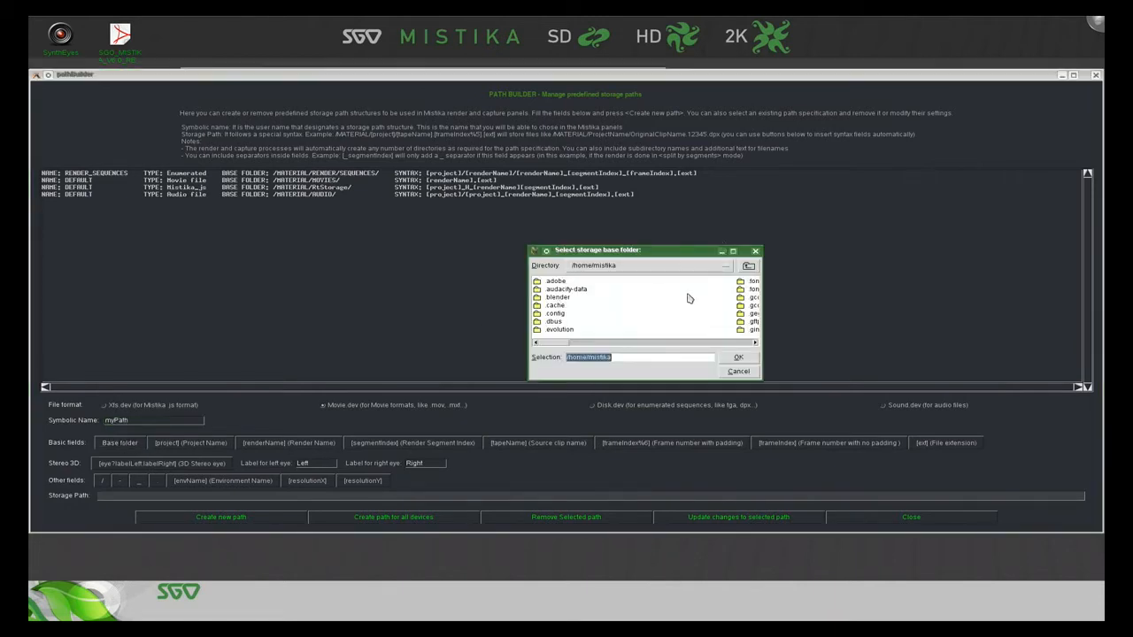
pyautogui.click(750, 268)
pyautogui.click(749, 268)
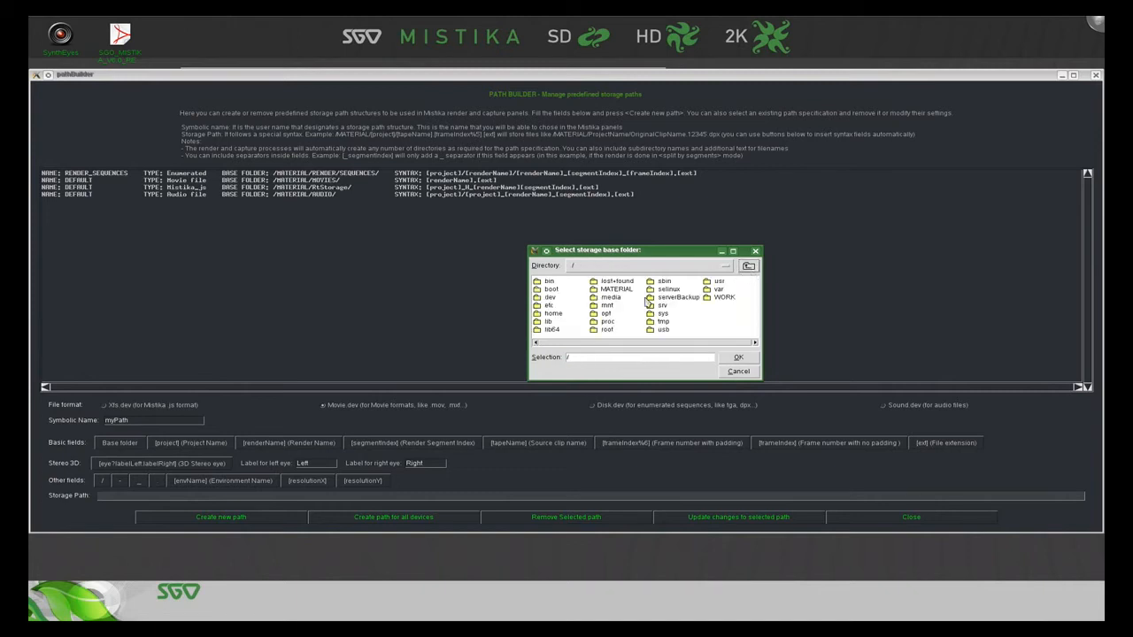
pyautogui.doubleClick(617, 289)
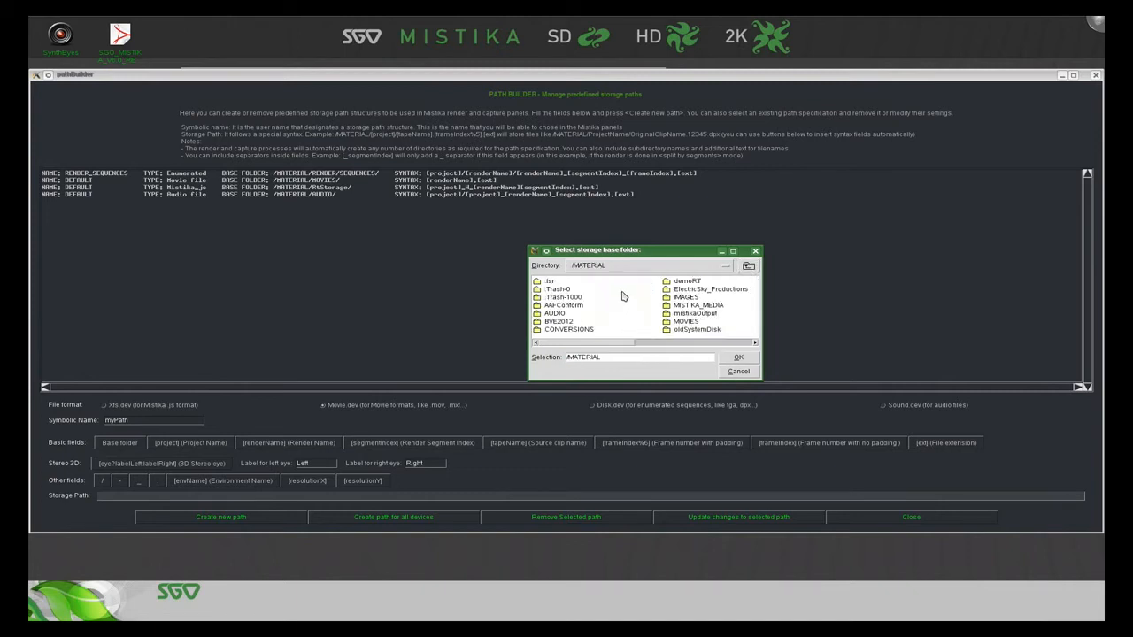
pyautogui.doubleClick(705, 314)
pyautogui.click(737, 357)
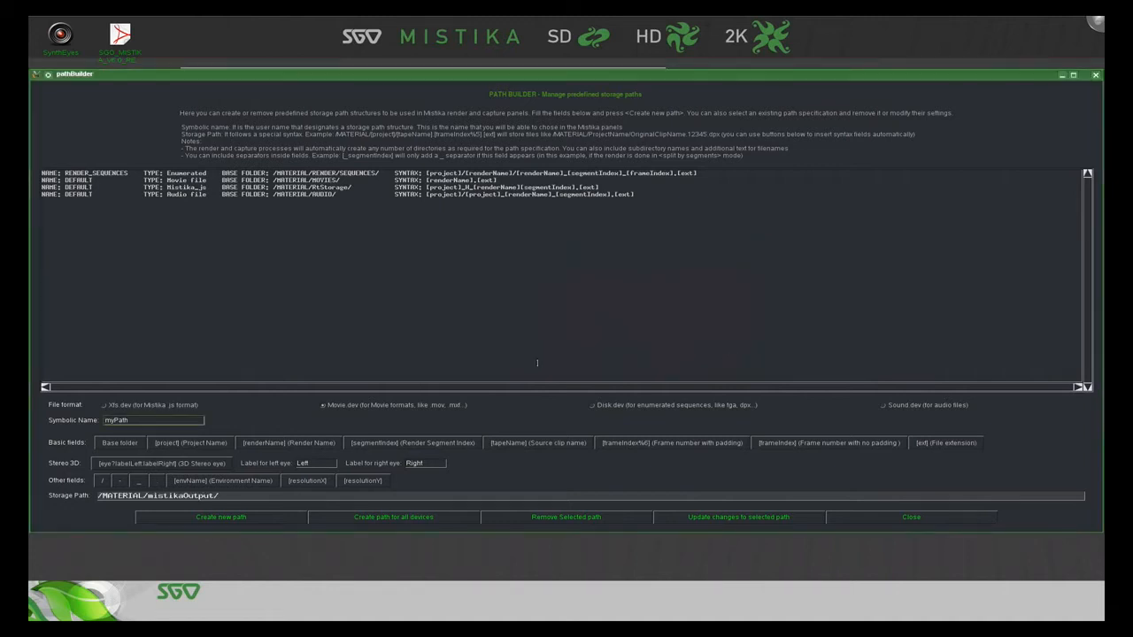
# Step: Append [project]/[renderName][_eye?Left;Right][_segmentIndex].[ext] to the storage path and create the new path
pyautogui.click(237, 496)
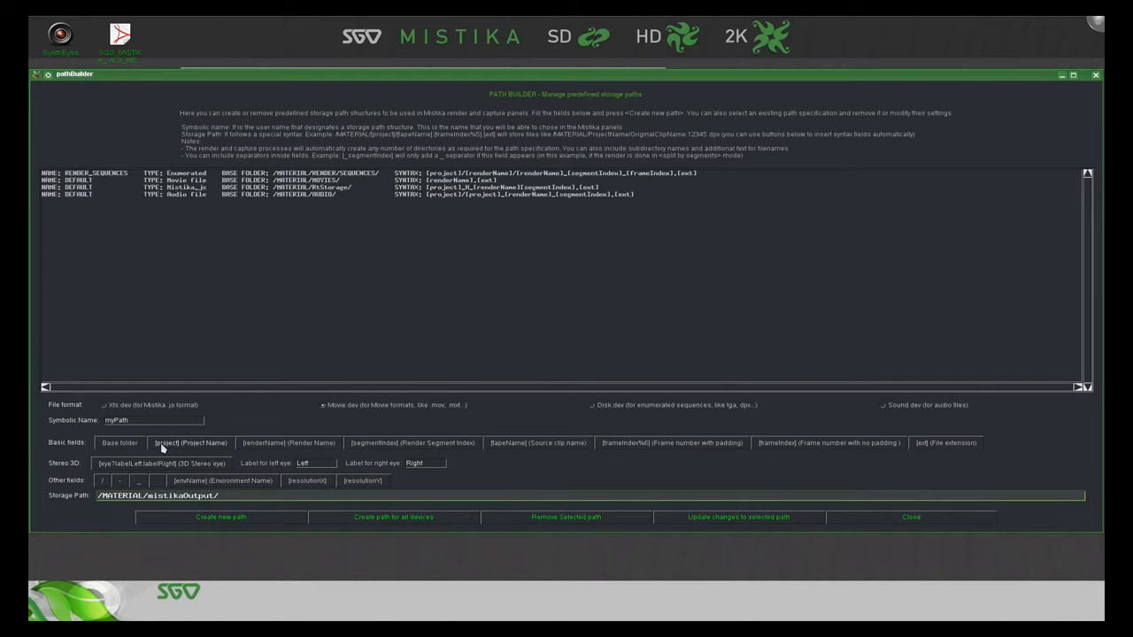
pyautogui.click(200, 448)
pyautogui.click(104, 480)
pyautogui.click(308, 446)
pyautogui.click(187, 464)
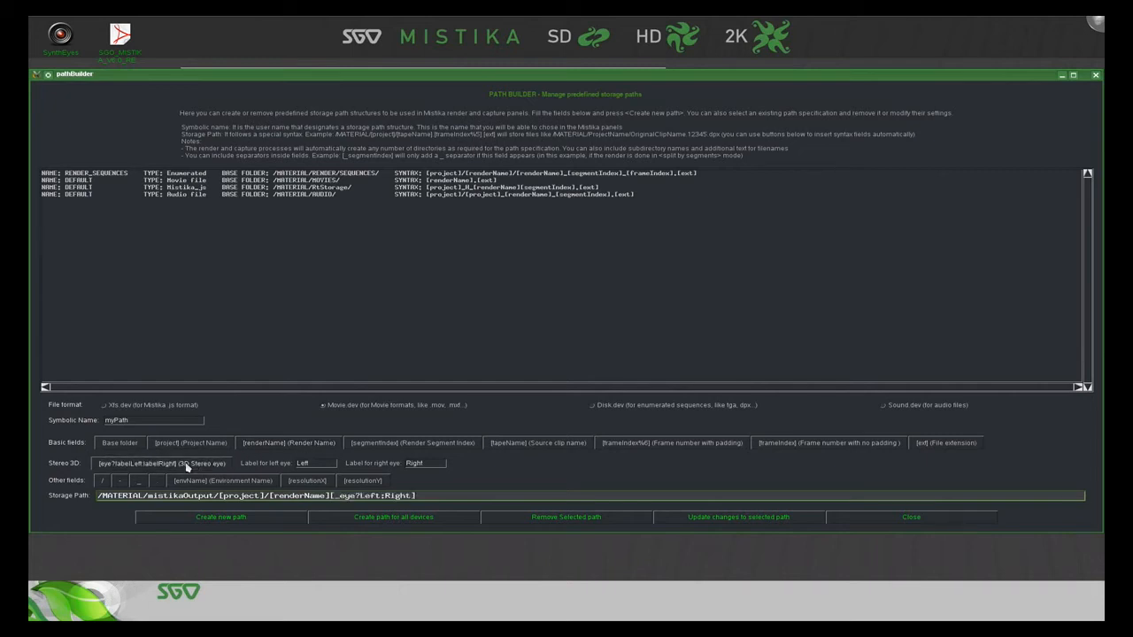
pyautogui.click(414, 446)
pyautogui.click(934, 449)
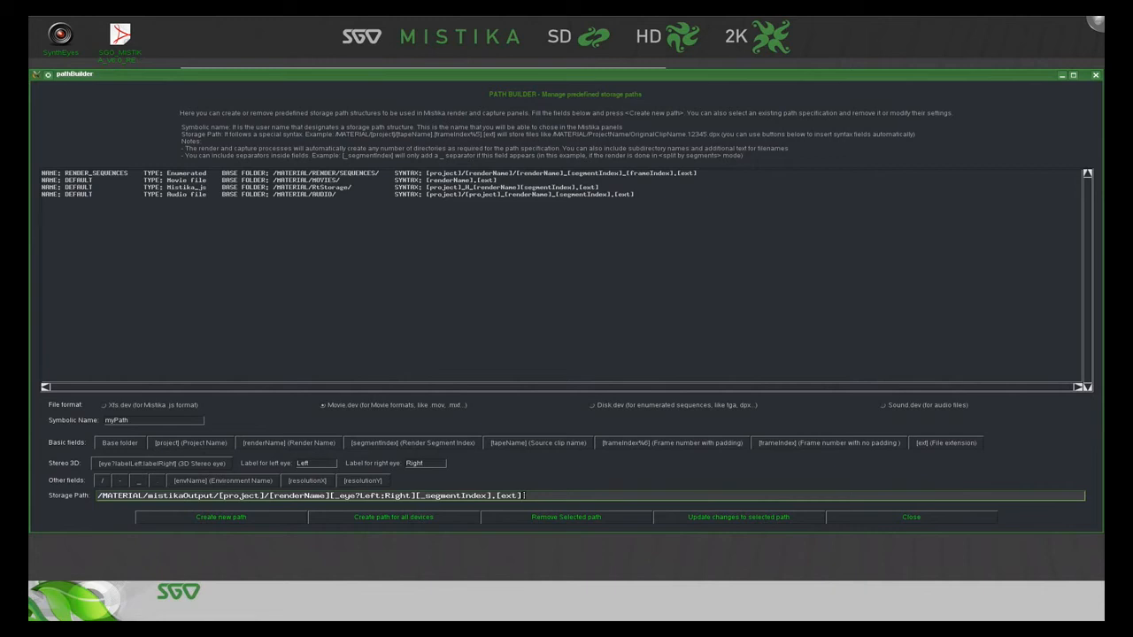
pyautogui.click(262, 526)
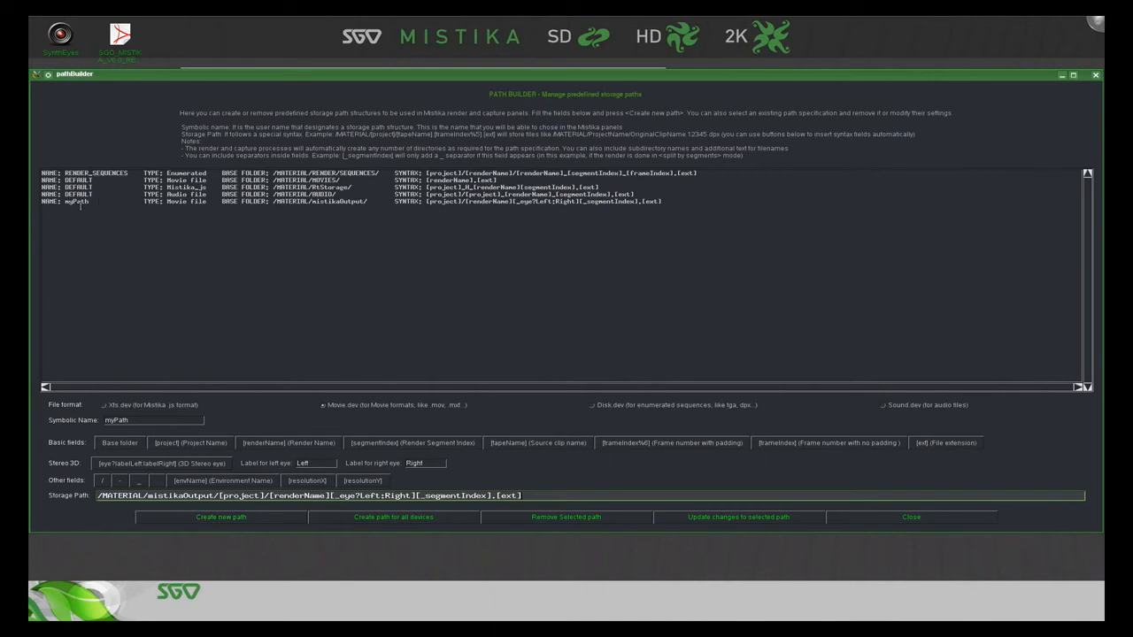
# Step: Select the myPath entry in the path list, close the Path Builder and leave the setup tool
pyautogui.click(82, 202)
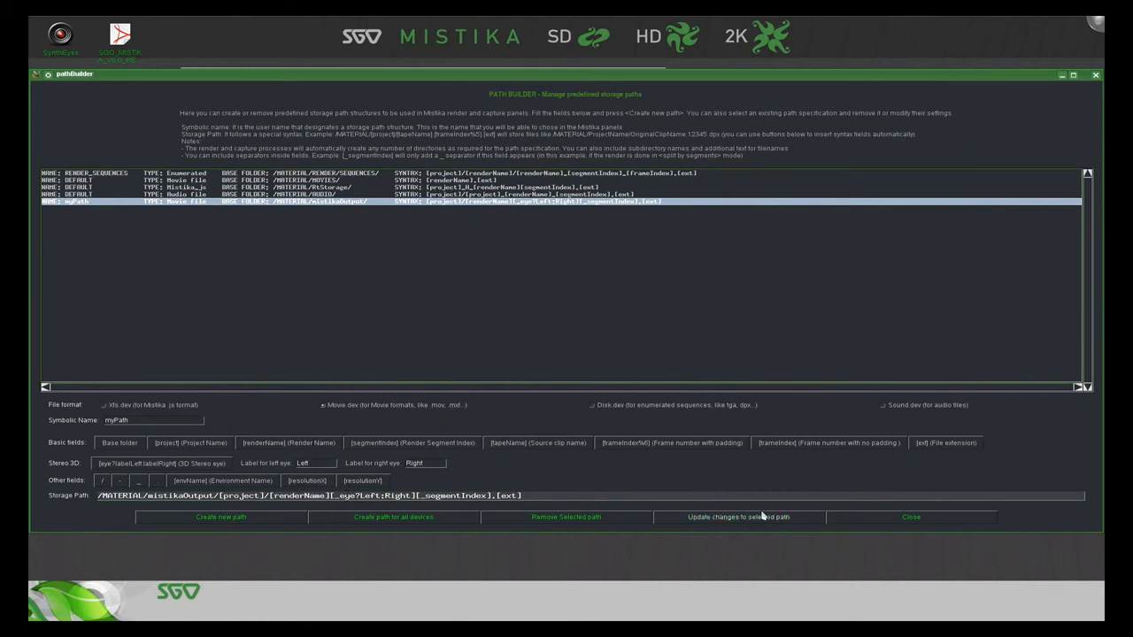
pyautogui.click(902, 517)
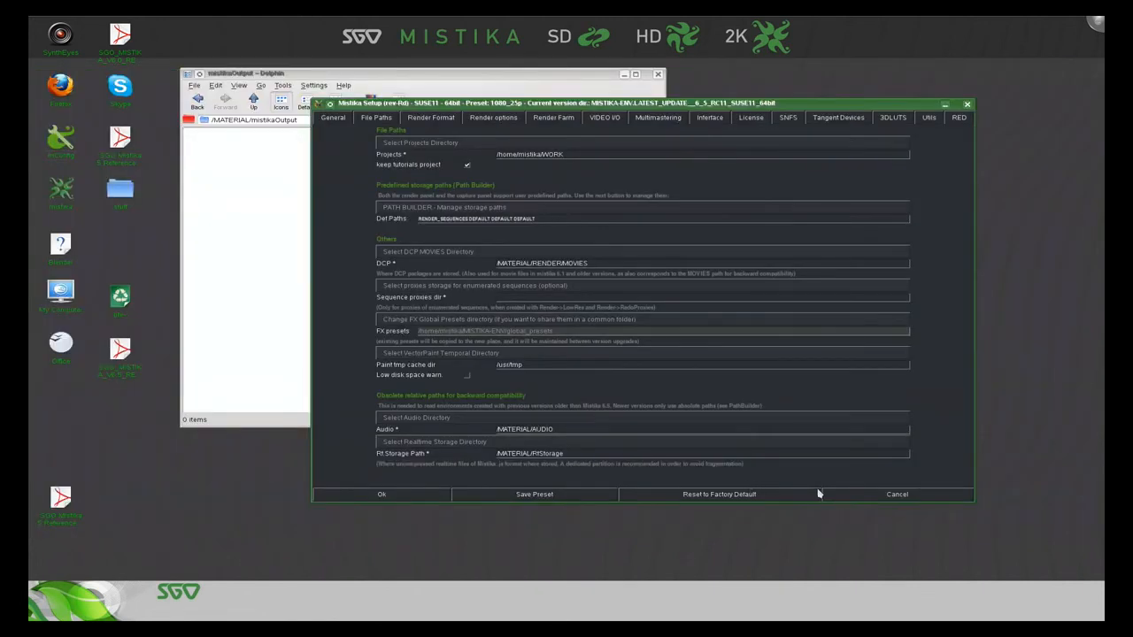
pyautogui.click(865, 495)
pyautogui.click(544, 348)
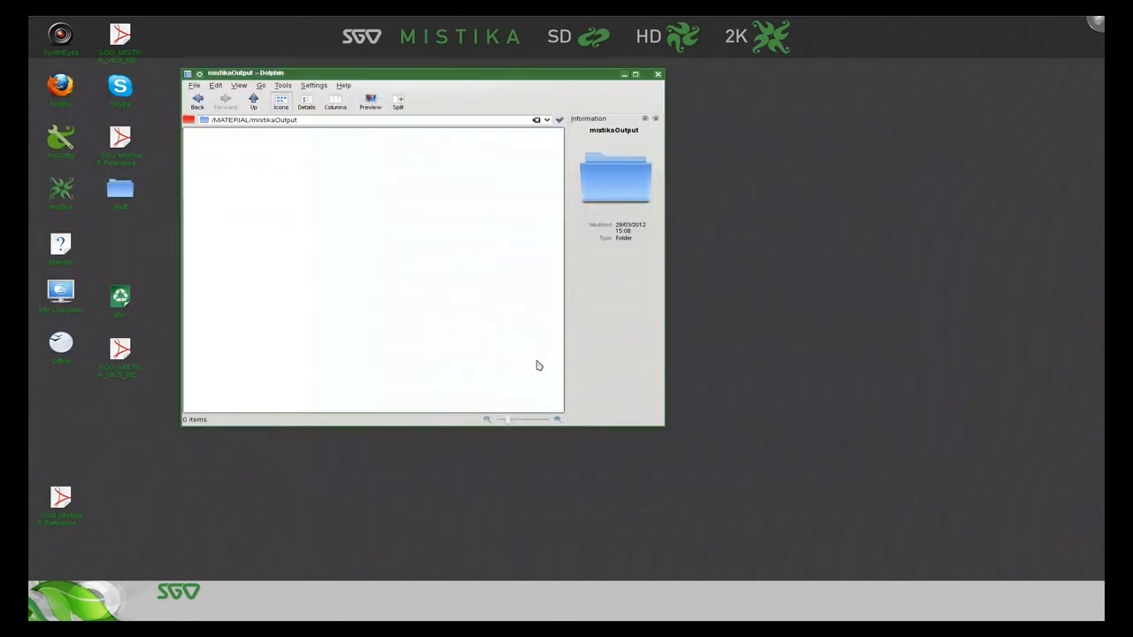
# Step: Relaunch Mistika, accept the current 1080_25p setup and open the render output settings
pyautogui.click(58, 190)
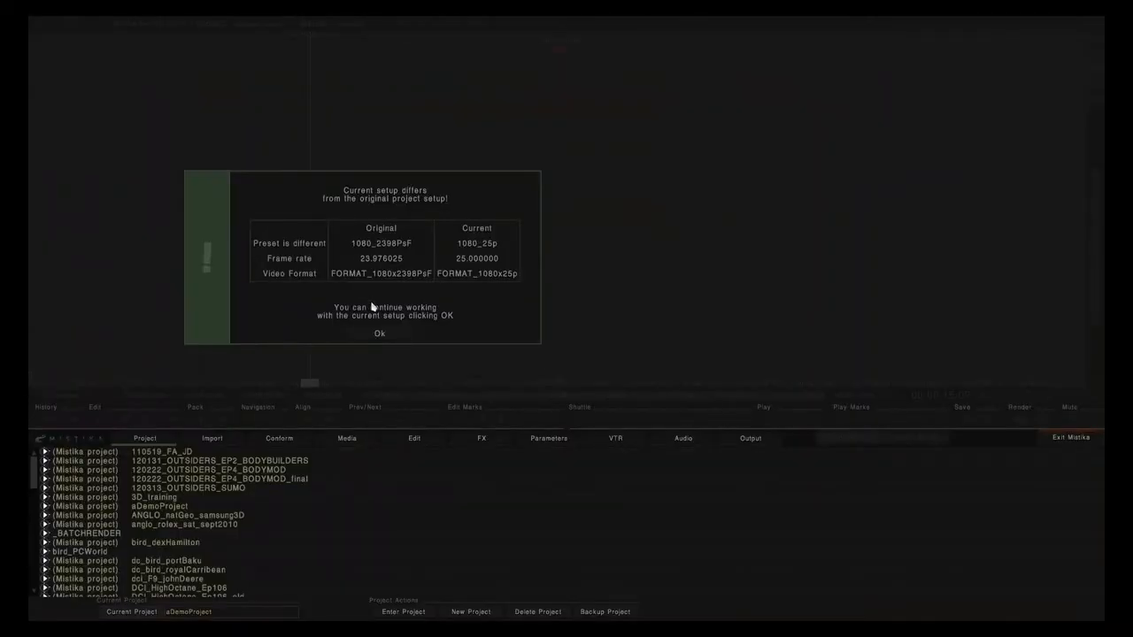
pyautogui.click(375, 330)
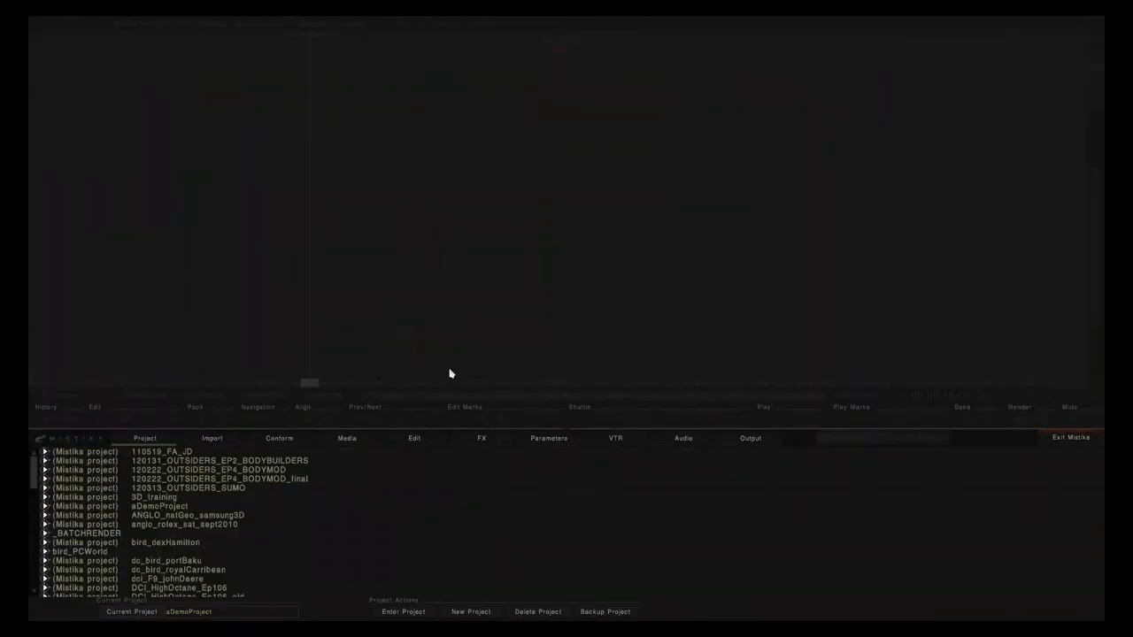
pyautogui.click(744, 440)
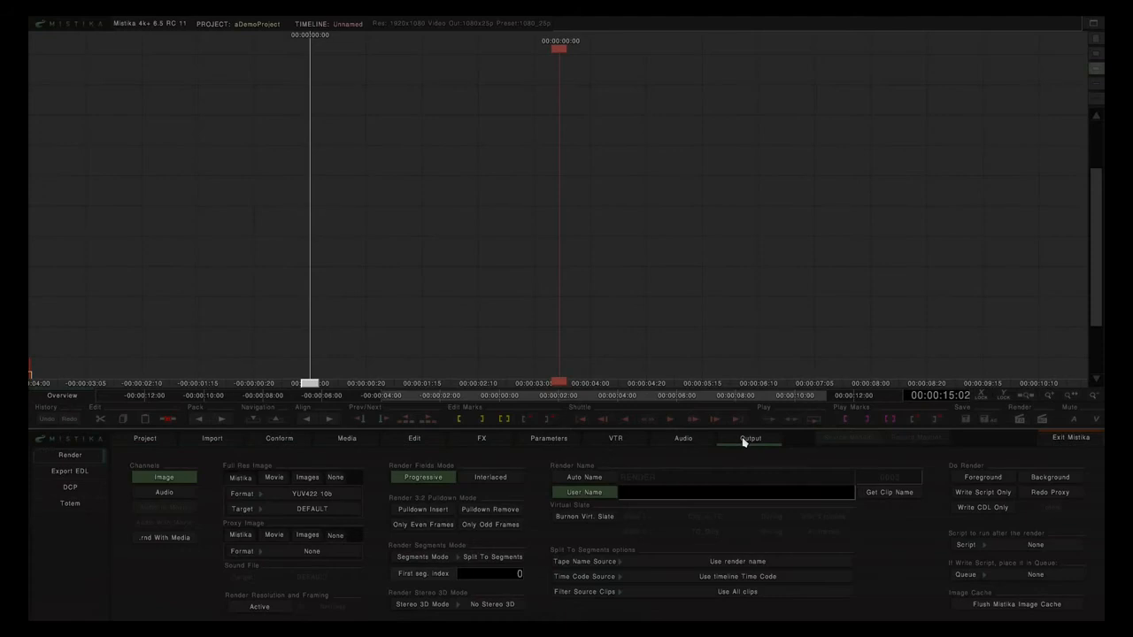
# Step: Set the full-resolution image render to Movie with the Mov Mpeg4 format and myPath as target
pyautogui.click(275, 478)
pyautogui.click(295, 517)
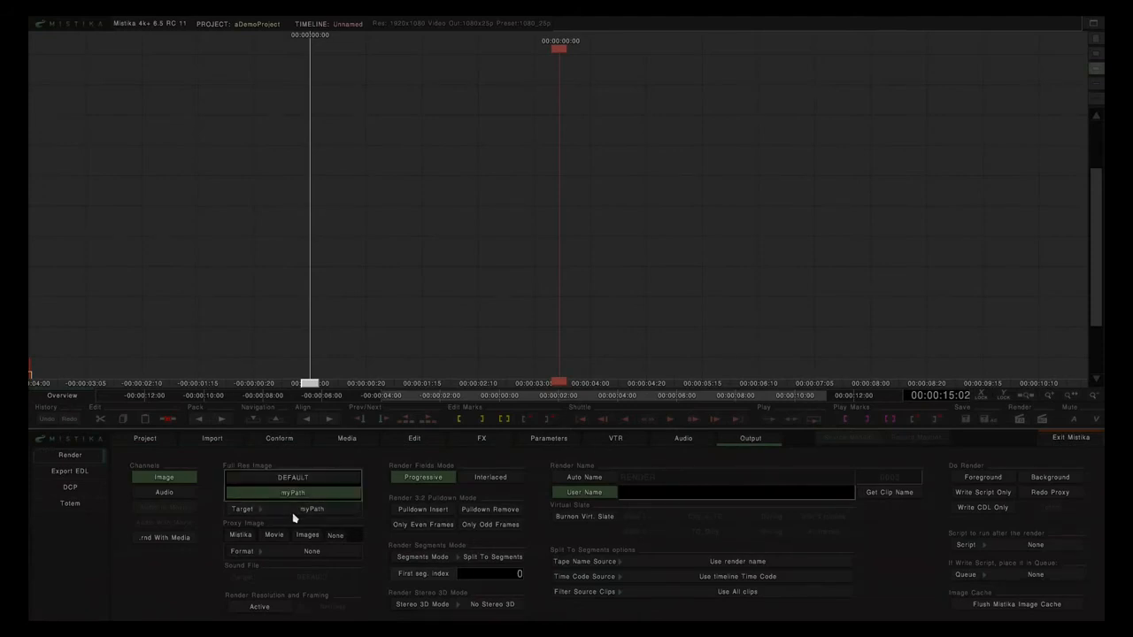
pyautogui.click(293, 481)
pyautogui.click(297, 509)
pyautogui.click(296, 494)
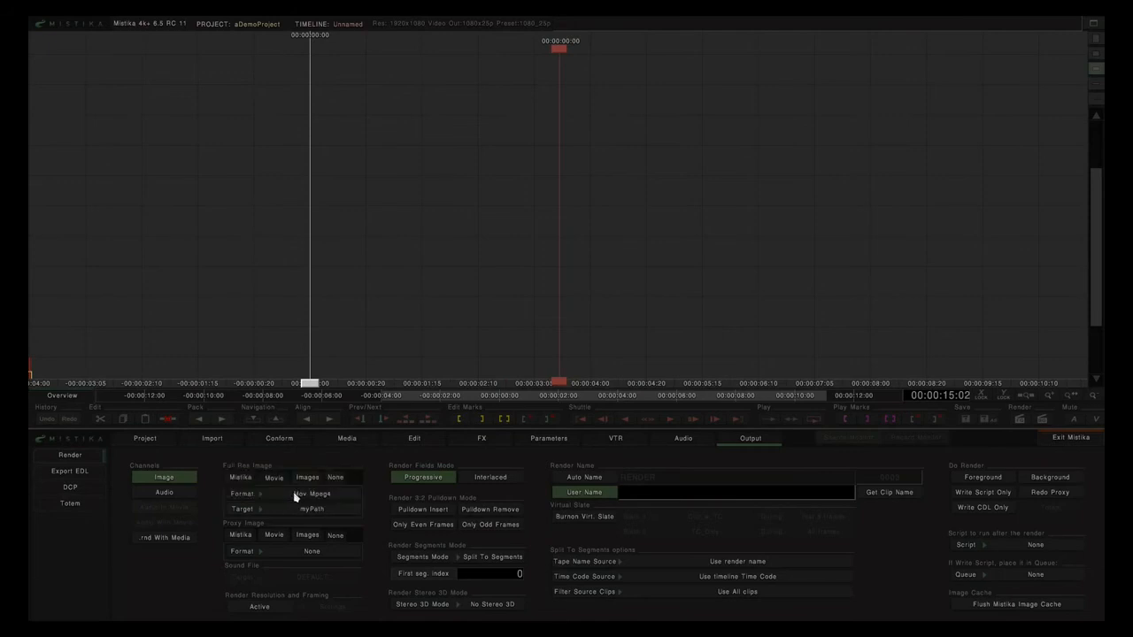
# Step: Open the rushes.env timeline from the DATA folder without saving the untitled timeline
pyautogui.click(352, 441)
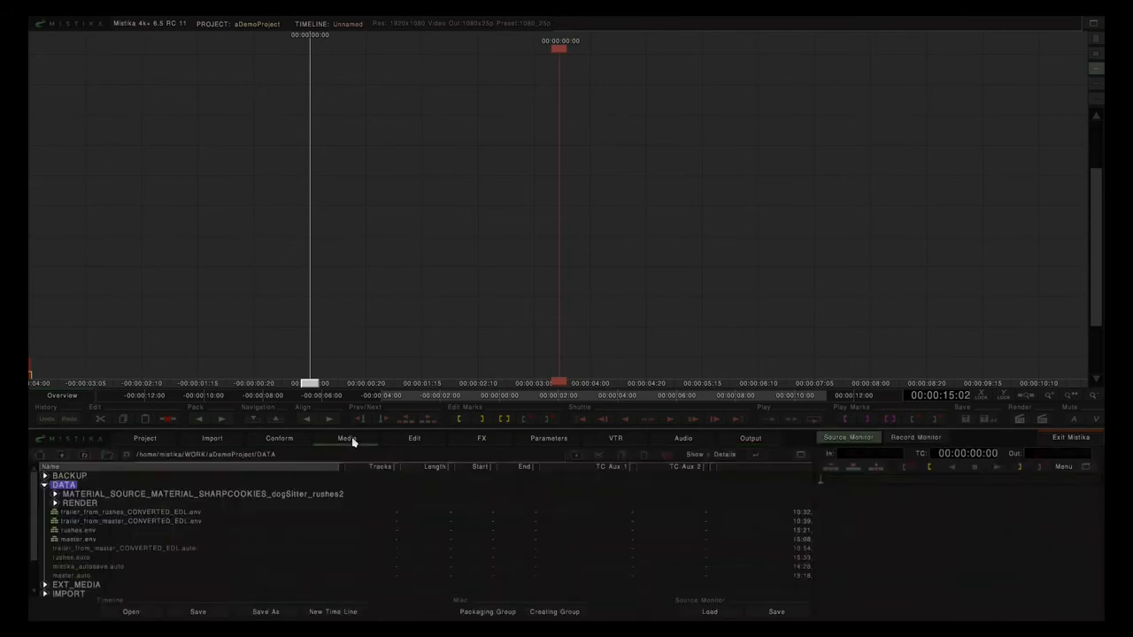
pyautogui.doubleClick(78, 532)
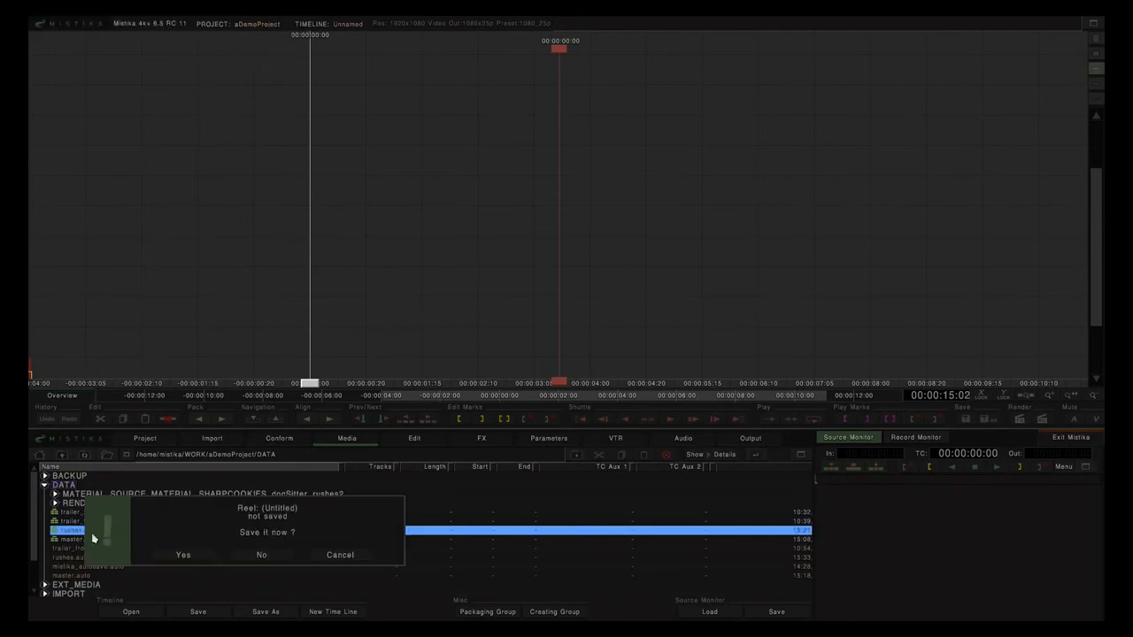
pyautogui.click(259, 556)
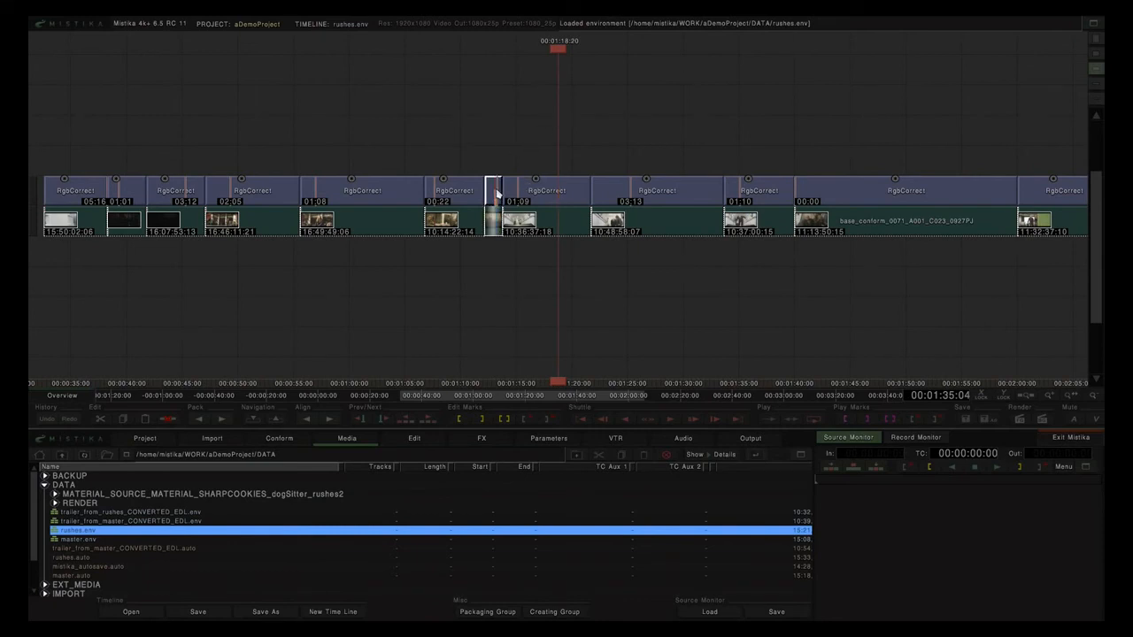
# Step: Set the user render name to myMovie for the short clip selected in the rushes timeline
pyautogui.scroll(5, 496, 188)
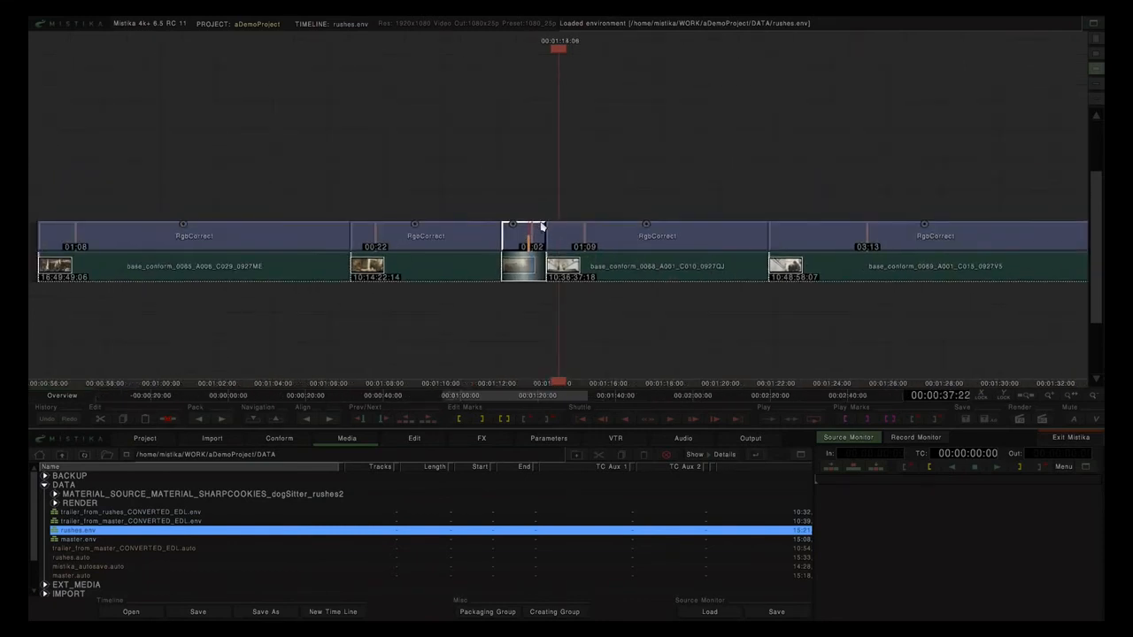
pyautogui.click(747, 440)
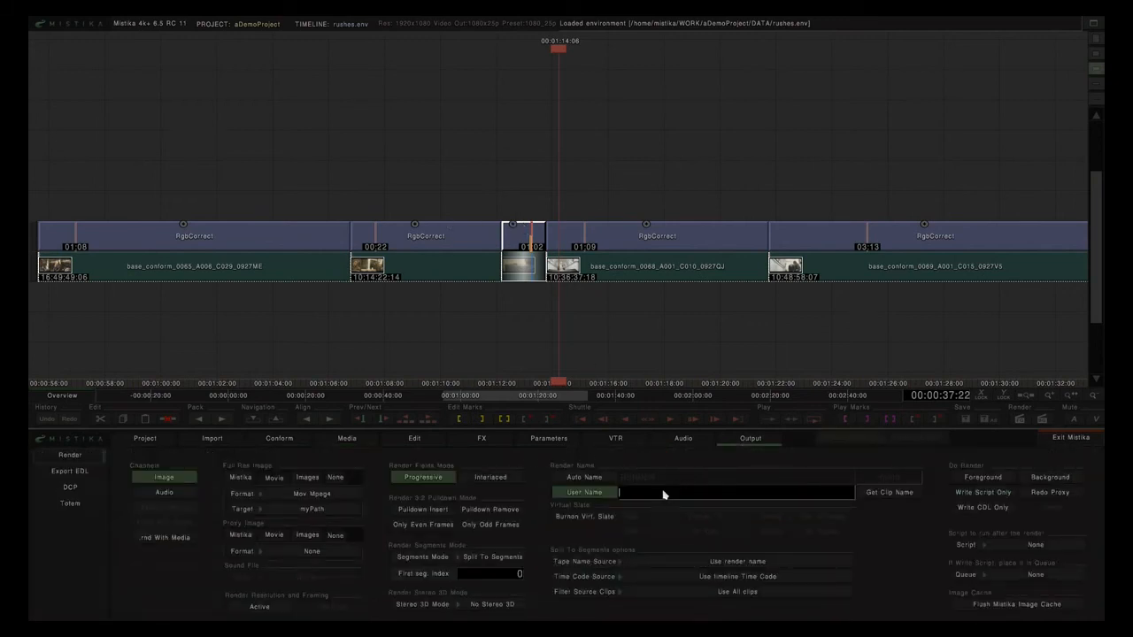
pyautogui.click(664, 494)
pyautogui.write('myMovie')
pyautogui.press('Return')
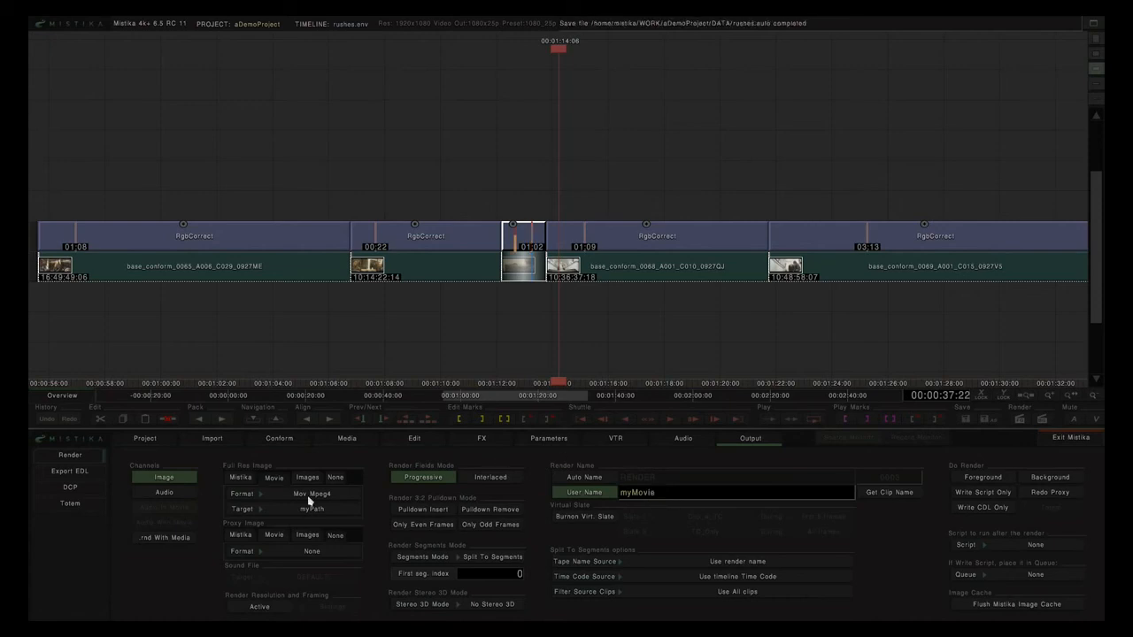
# Step: Set the render segments mode to As One Segment and render the clip in the foreground
pyautogui.click(478, 559)
pyautogui.click(451, 531)
pyautogui.click(988, 481)
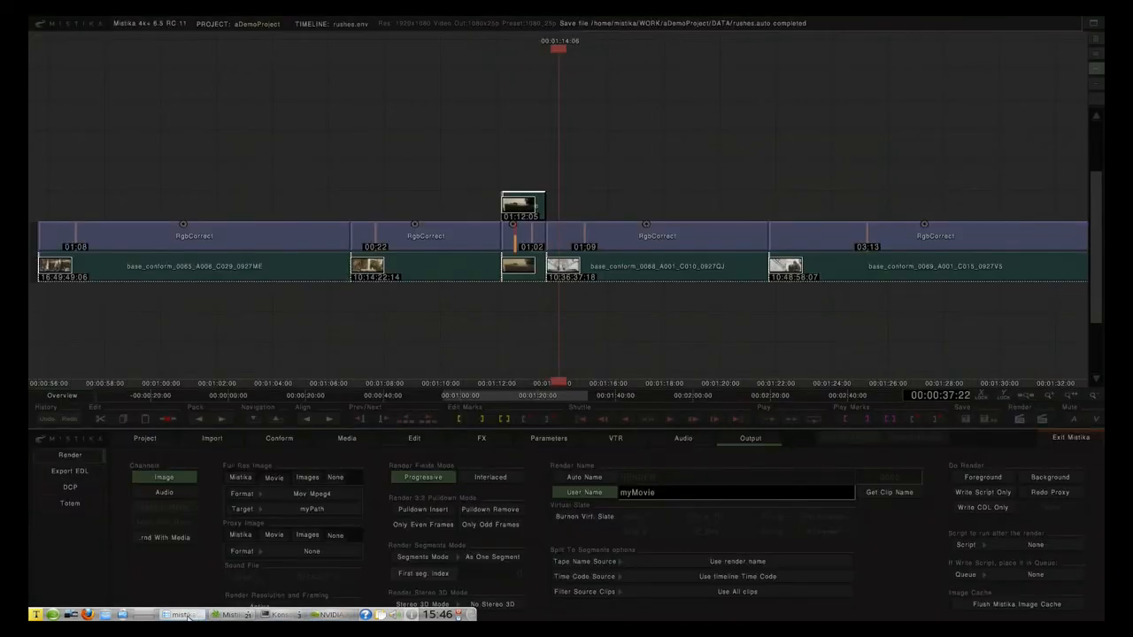
# Step: Switch to the file manager, open the aDemoProject output folder, play myMovie.mov in MPlayer and close the player
pyautogui.click(191, 615)
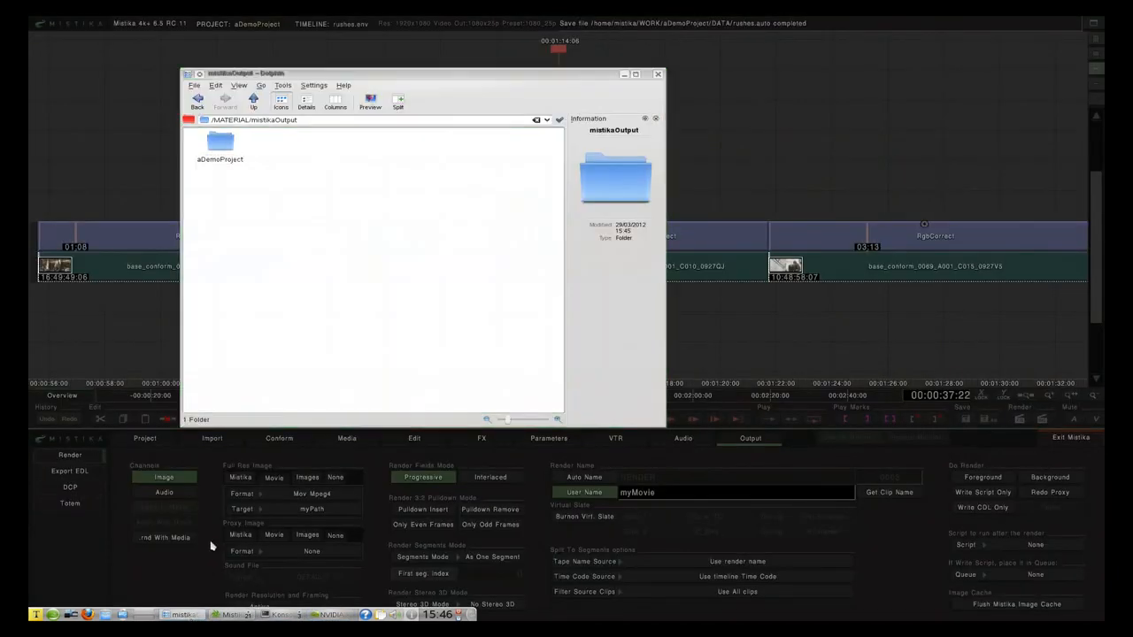
pyautogui.click(229, 165)
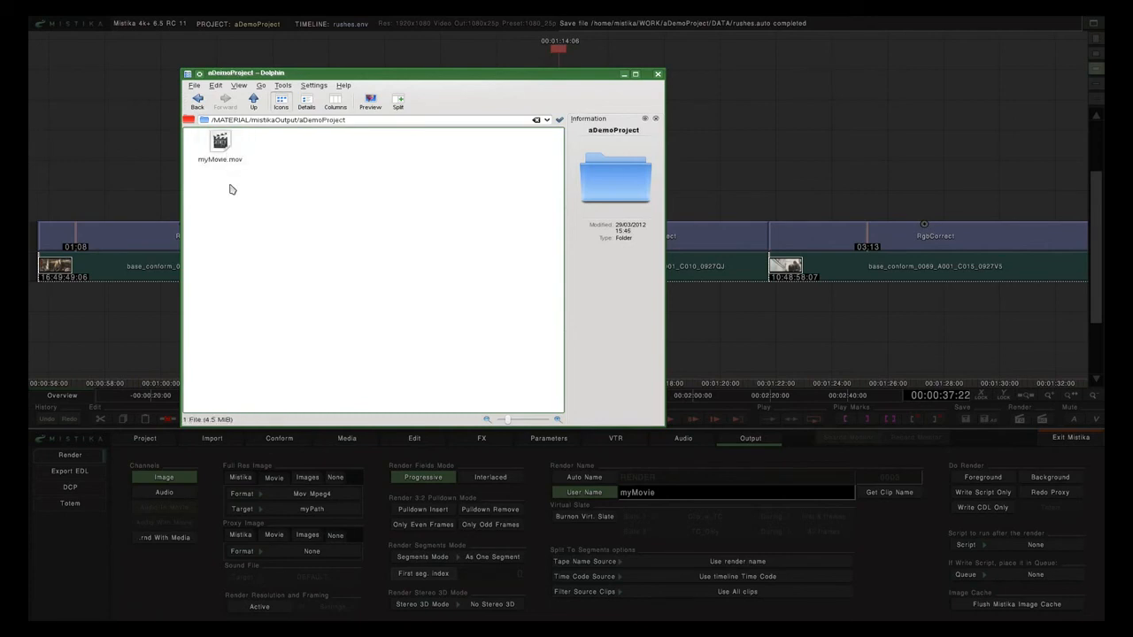
pyautogui.rightClick(228, 152)
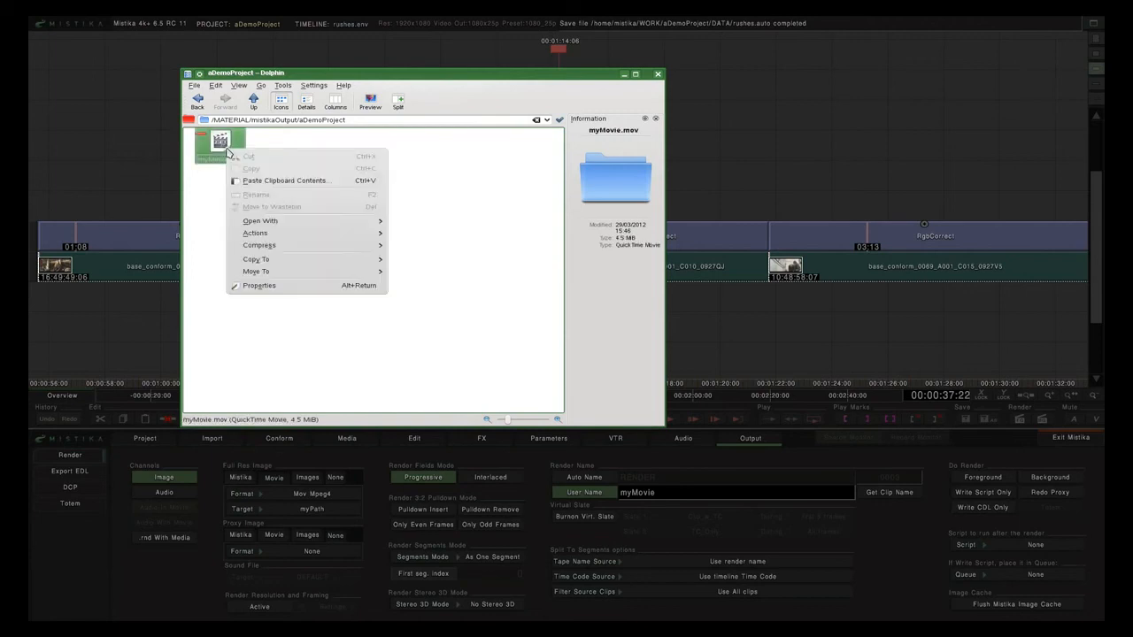
pyautogui.moveTo(304, 221)
pyautogui.click(435, 225)
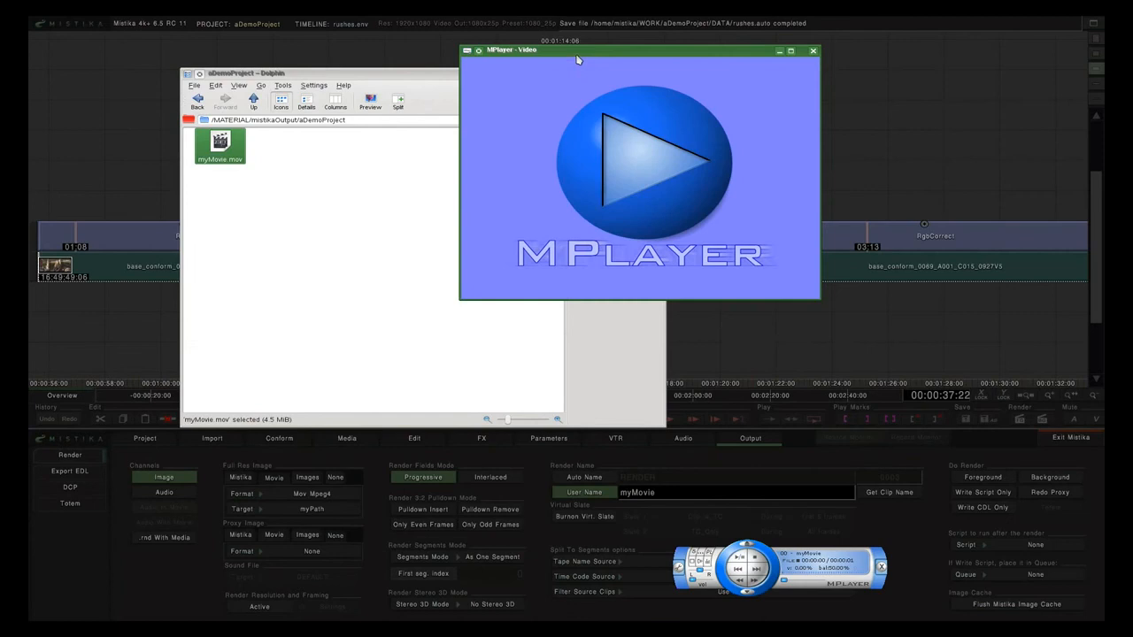
pyautogui.click(811, 51)
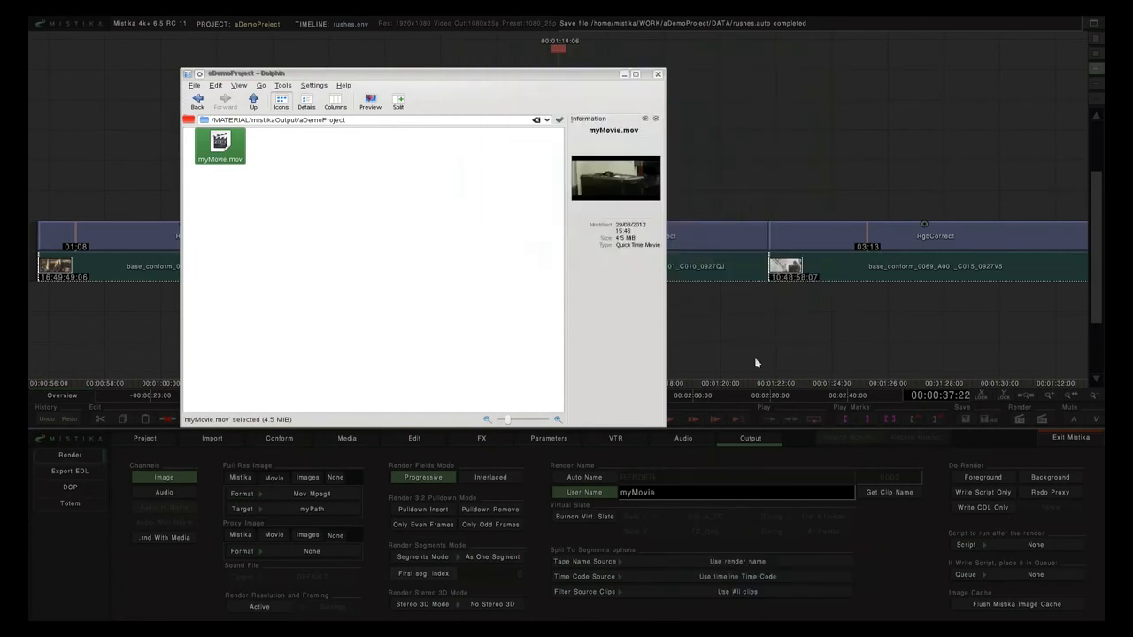
# Step: Return to Mistika, delete the rendered clip above the rushes timeline, and mark in at 01:10:21 and out at 01:15:04 across three clips
pyautogui.click(624, 74)
pyautogui.press('Delete')
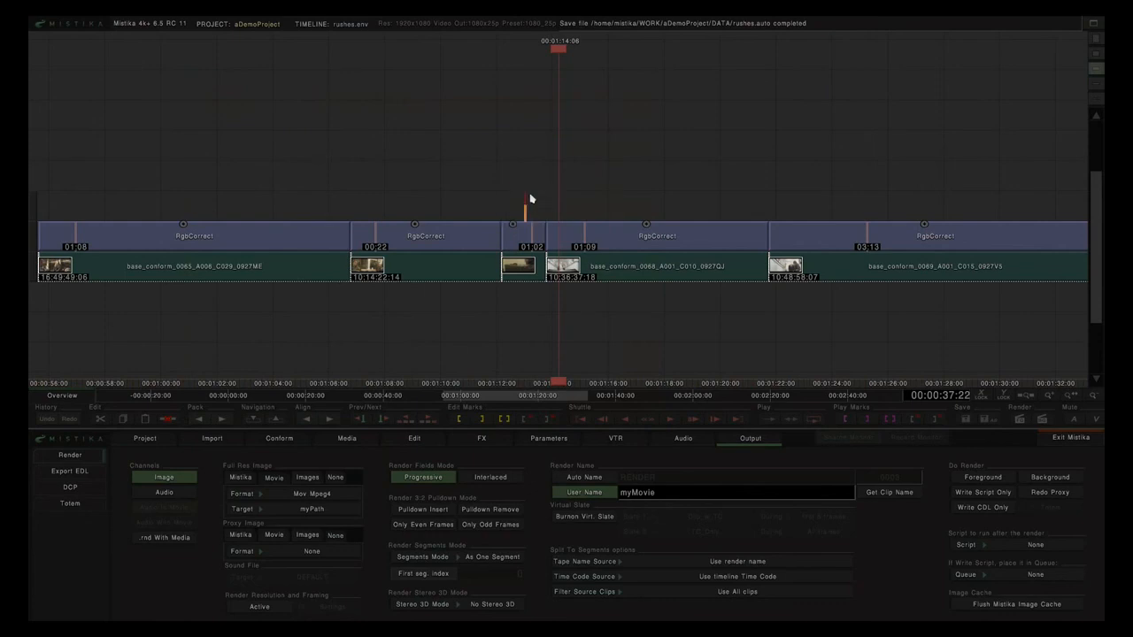
pyautogui.moveTo(512, 197); pyautogui.dragTo(525, 177)
pyautogui.press('i')
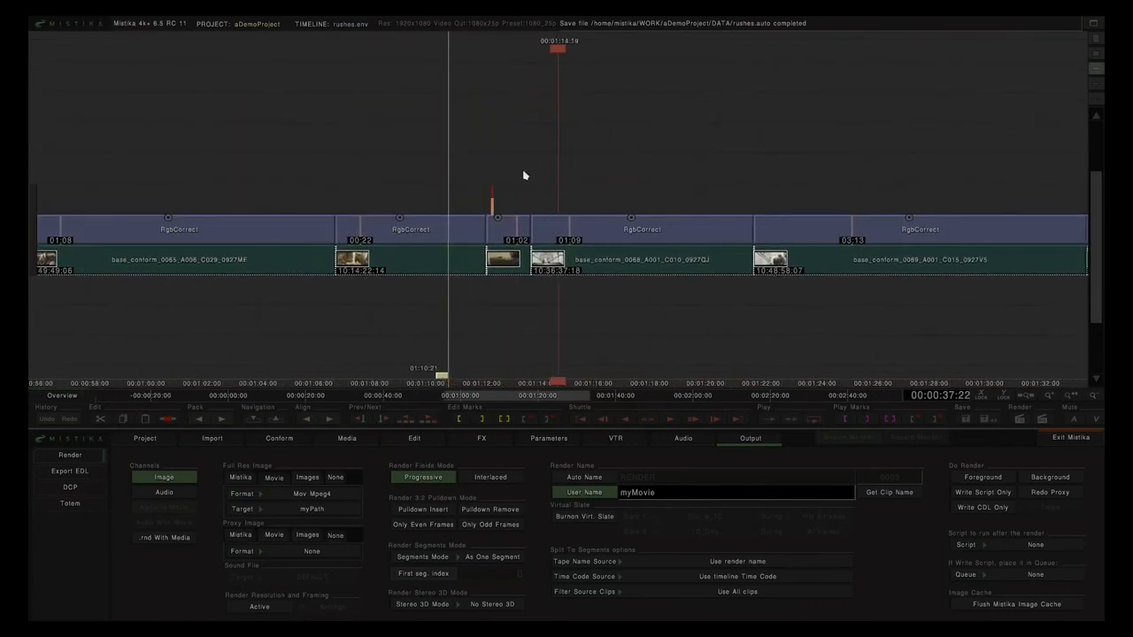
pyautogui.press('o')
pyautogui.click(523, 177)
pyautogui.click(488, 174)
# Step: Set the render segments mode to Split To Segments and render the marked range in the foreground
pyautogui.click(482, 556)
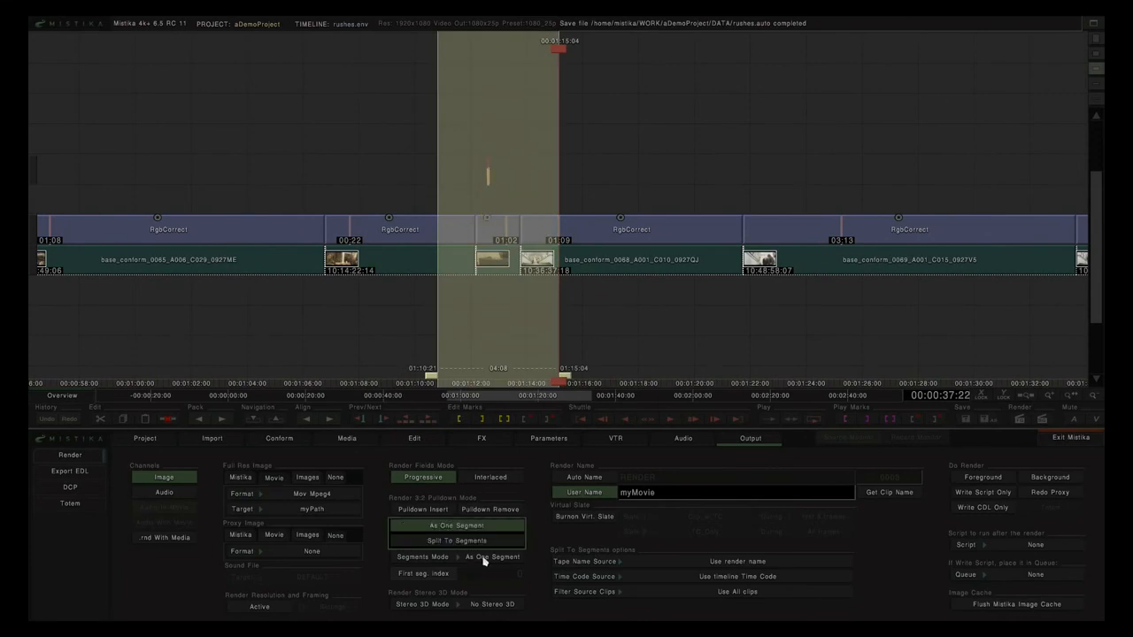
pyautogui.click(472, 544)
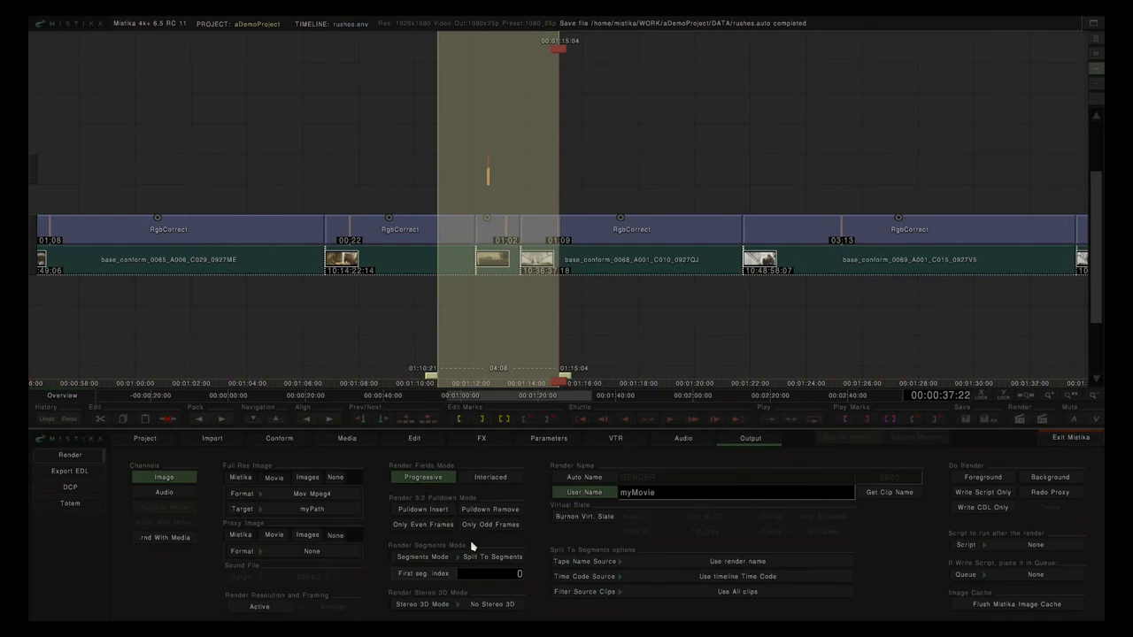
pyautogui.click(983, 478)
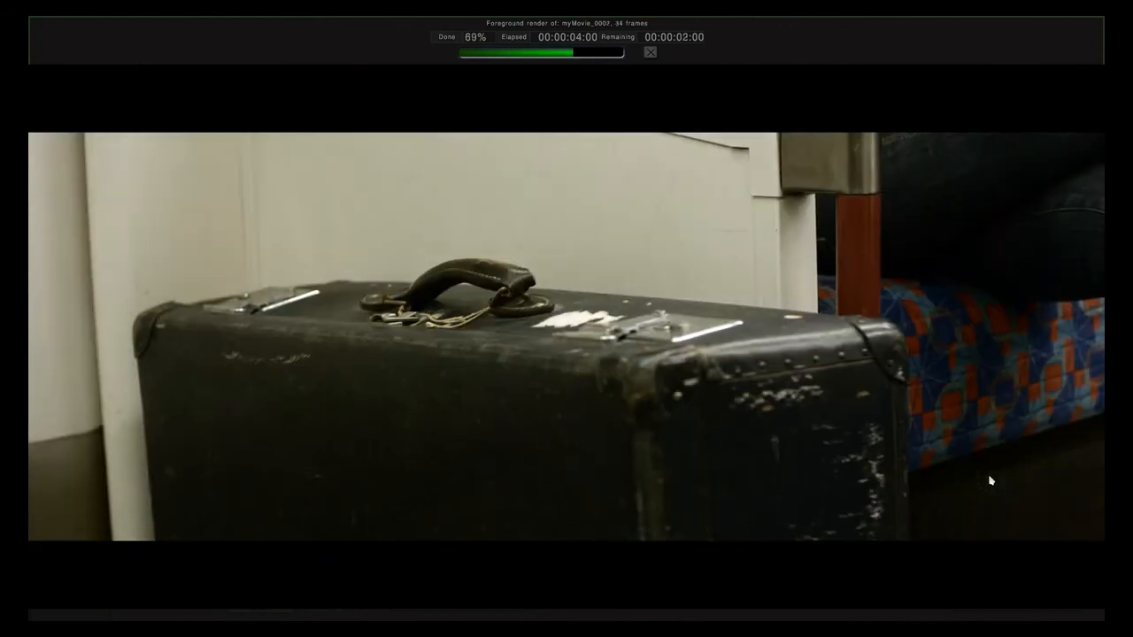
# Step: Switch to the file manager, reopen the aDemoProject output folder, inspect the rendered movie files in details view, and minimise the window
pyautogui.moveTo(220, 619)
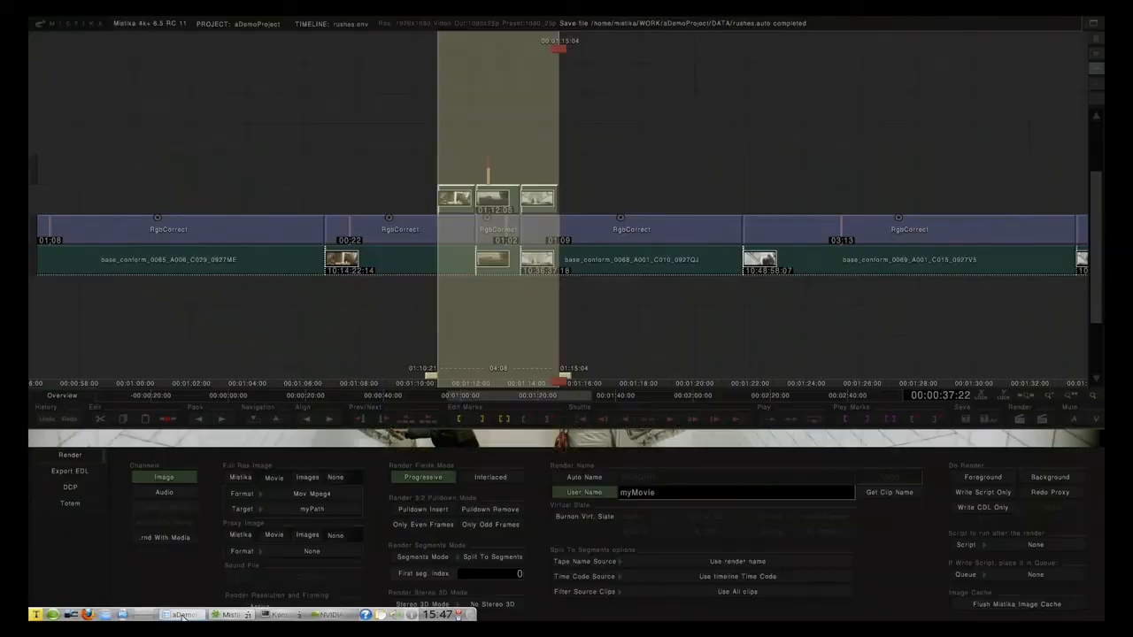
pyautogui.moveTo(183, 614)
pyautogui.click(192, 591)
pyautogui.click(274, 215)
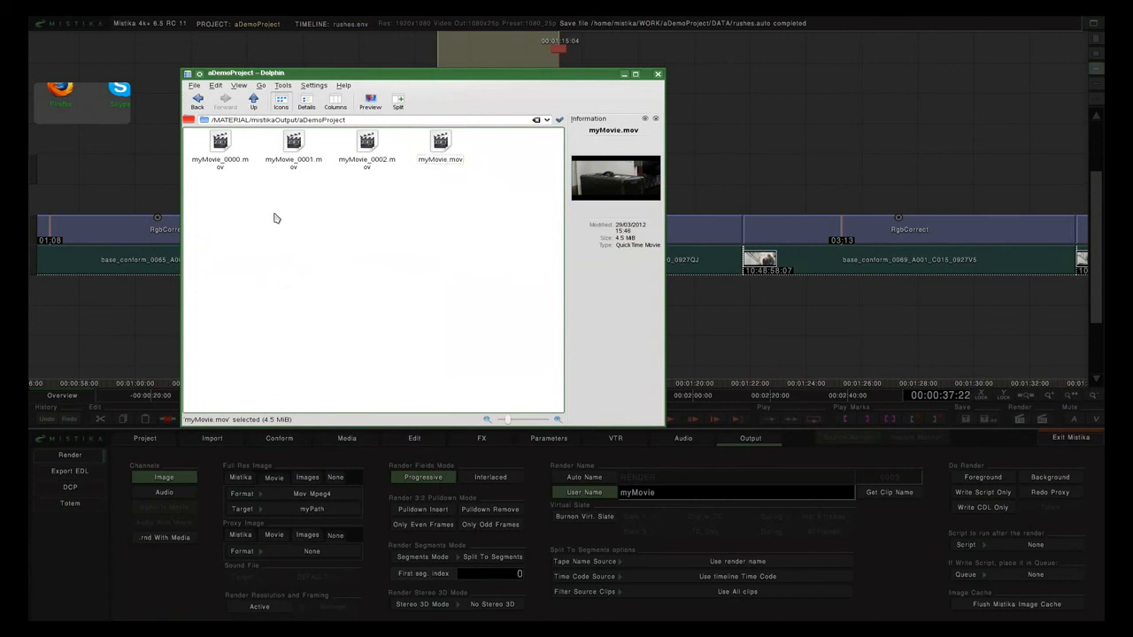
pyautogui.click(253, 103)
pyautogui.click(220, 143)
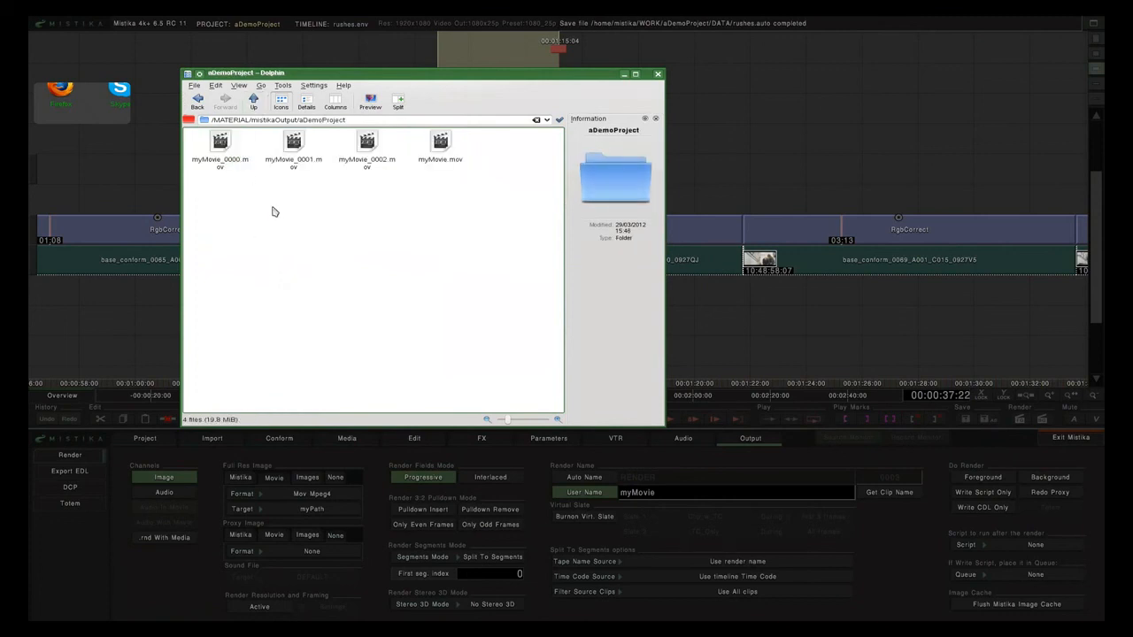
pyautogui.hotkey('ctrl', '2')
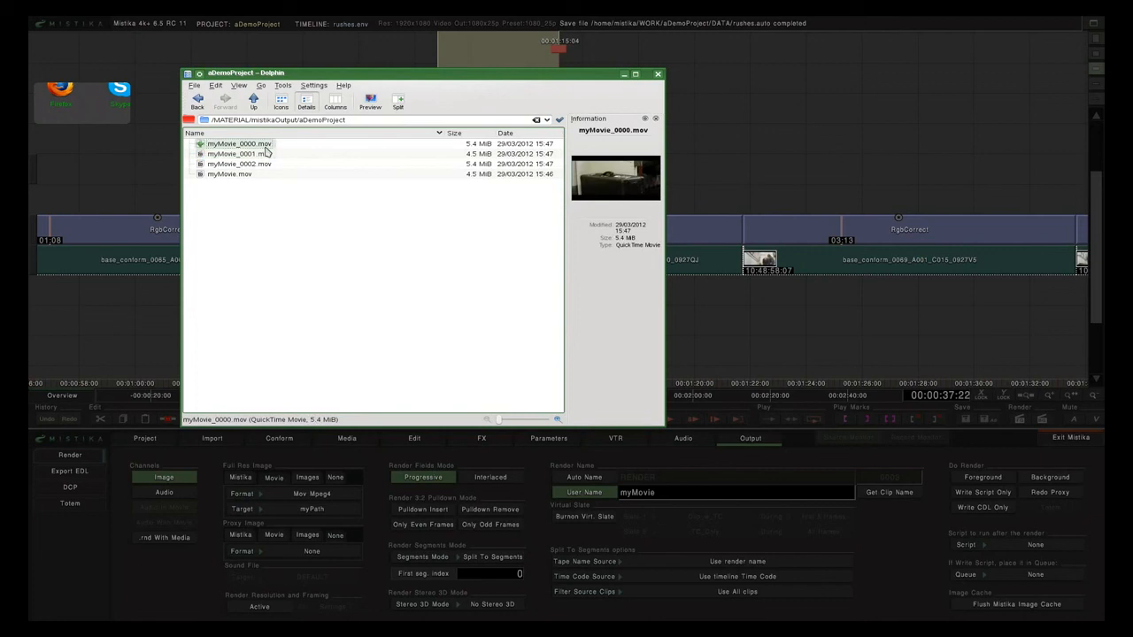
pyautogui.click(623, 74)
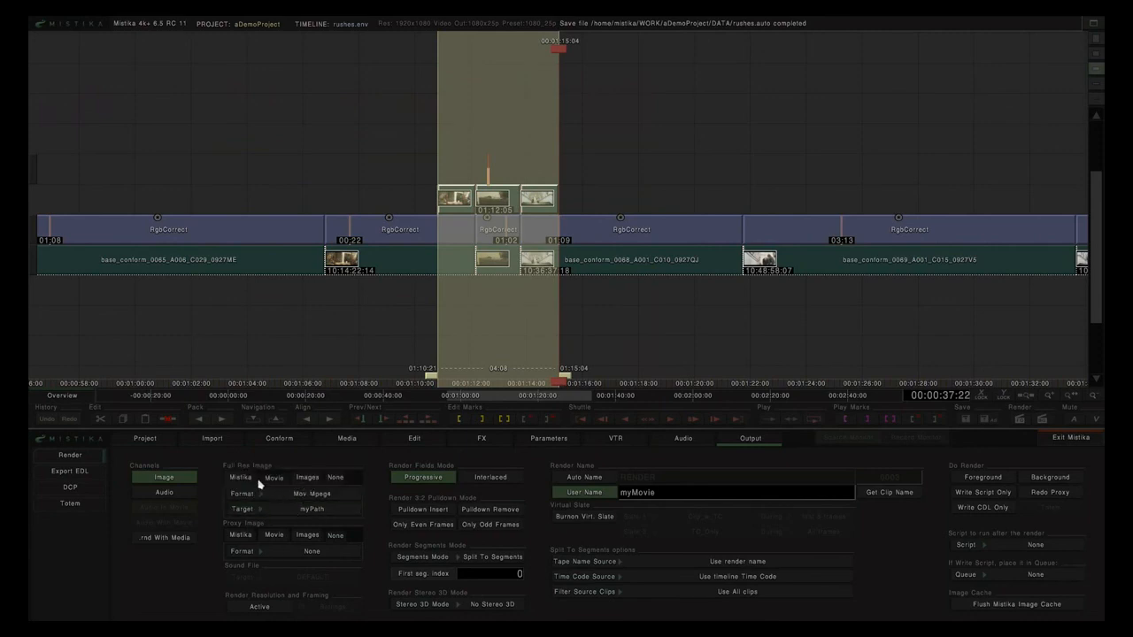
# Step: Set the full-resolution render output to Images and enable the Audio channel alongside Image
pyautogui.click(306, 477)
pyautogui.click(172, 497)
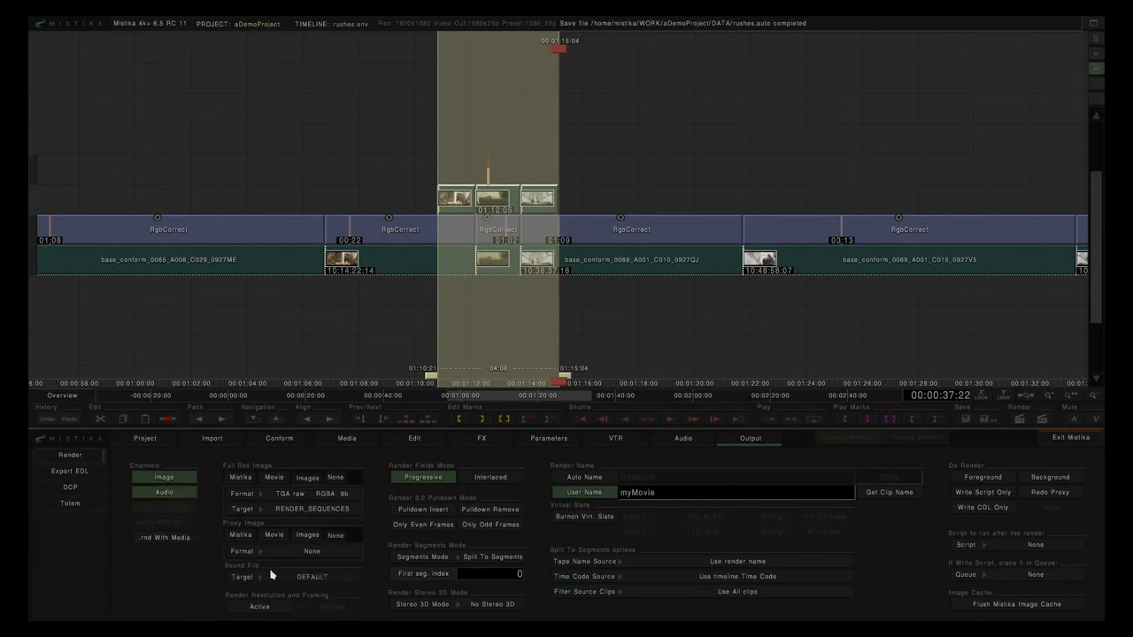